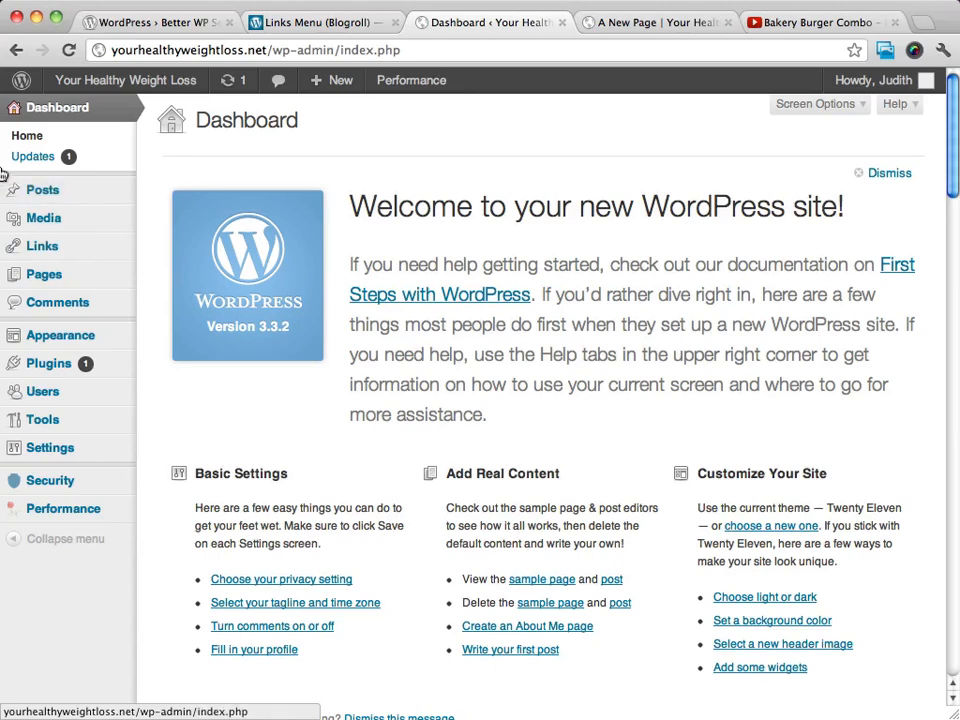
# - Open the post categories and enter "Weight Loss Tips" as the name of a new category
pyautogui.moveTo(50, 192)
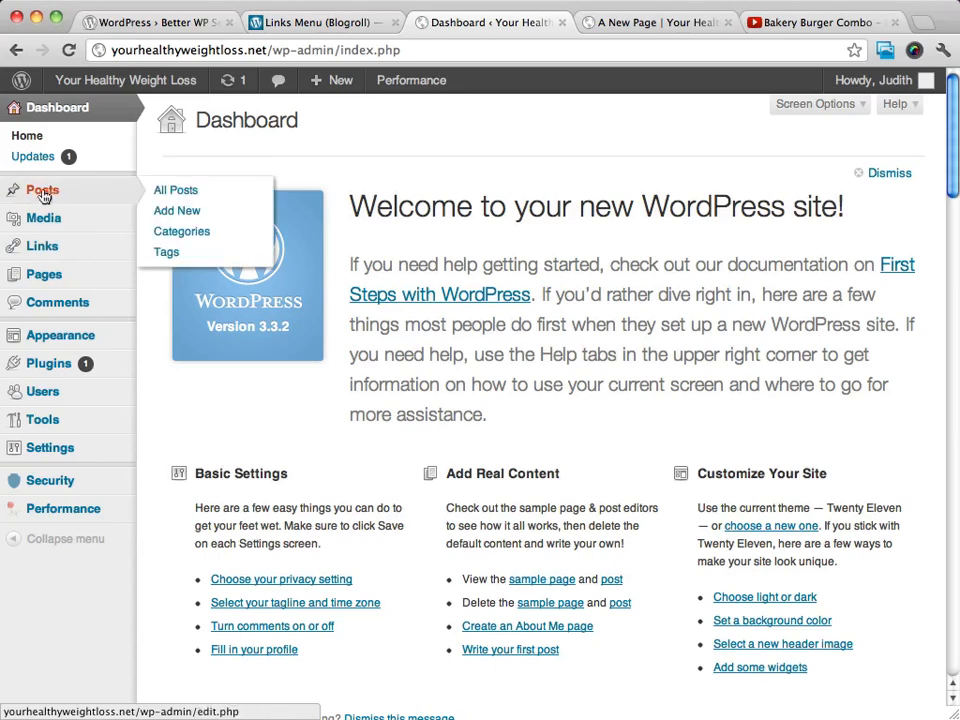
pyautogui.click(43, 192)
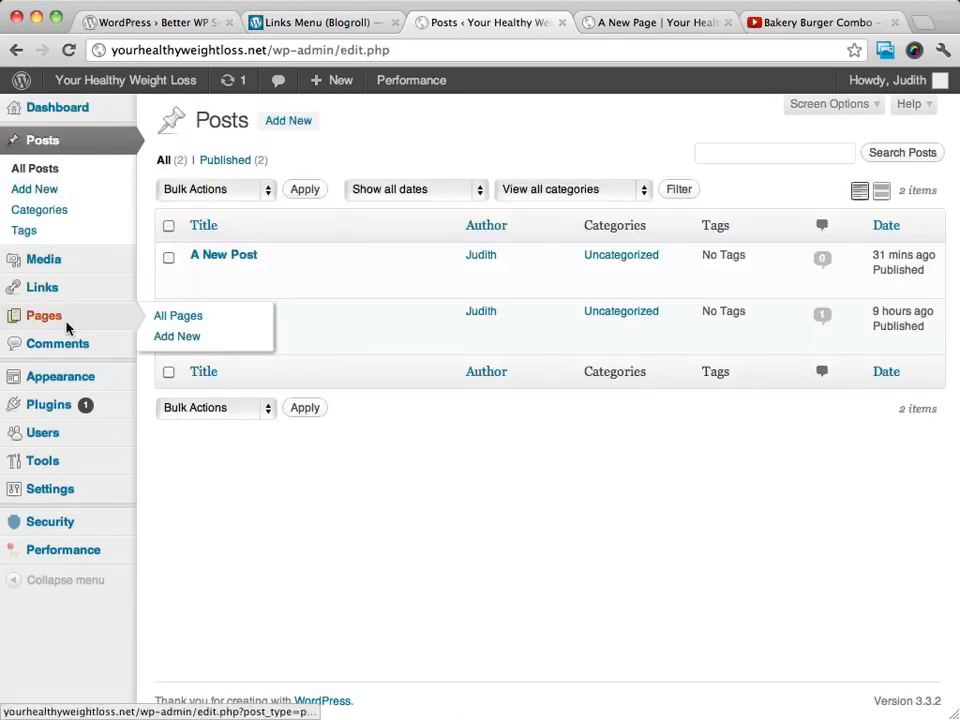
pyautogui.click(27, 213)
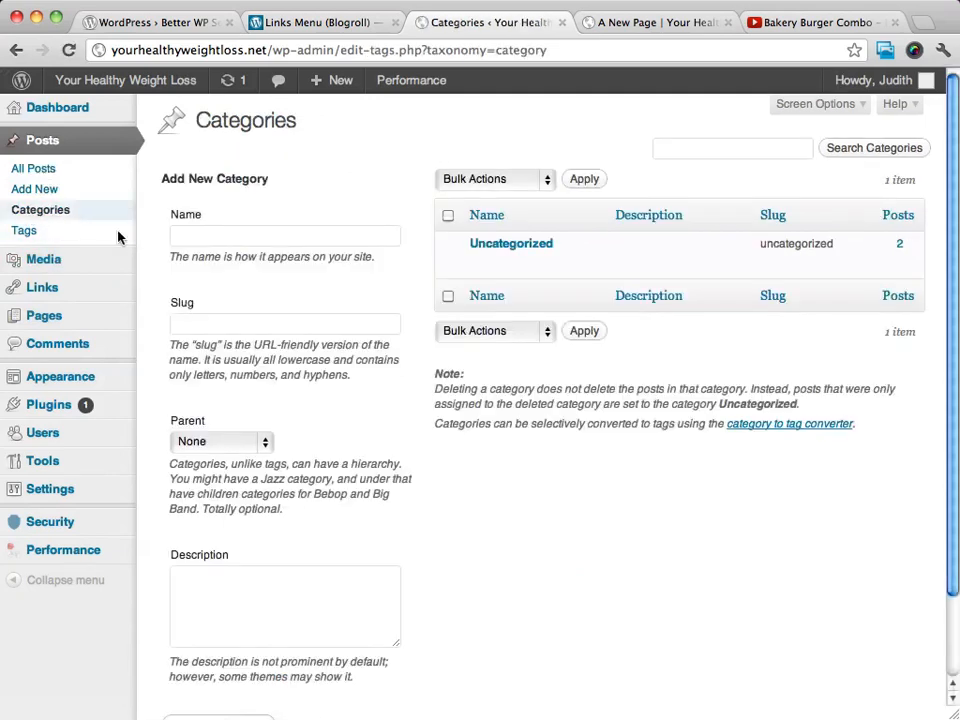
pyautogui.click(243, 239)
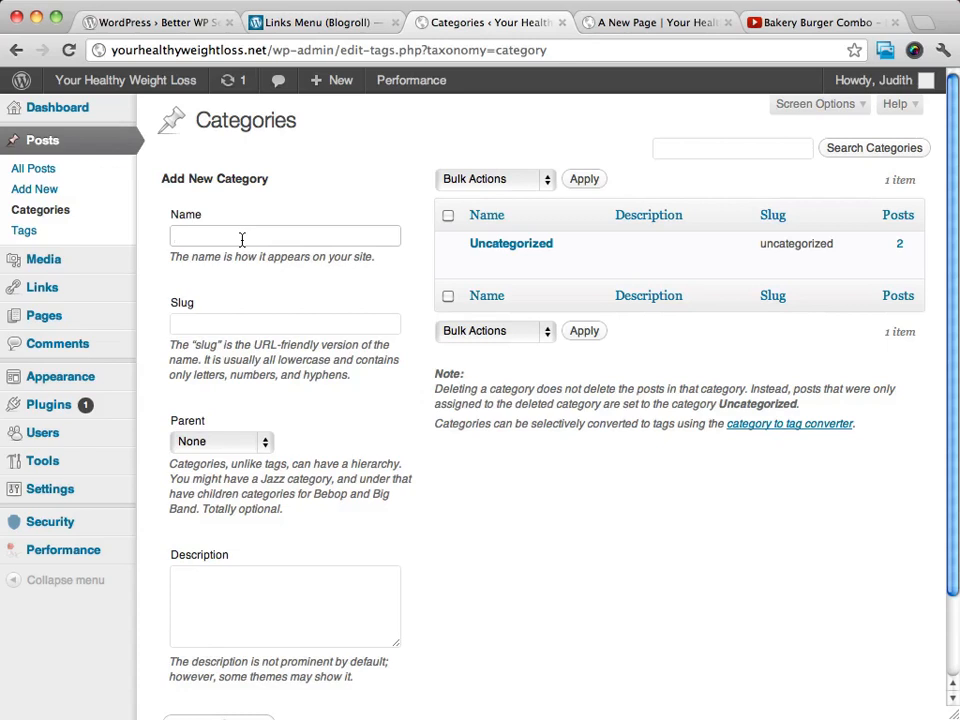
pyautogui.write('Weight Loss Tips')
# - Give the new category the description "Weight Loss Tips and Tricks", leaving the slug empty, and add the category
pyautogui.click(246, 326)
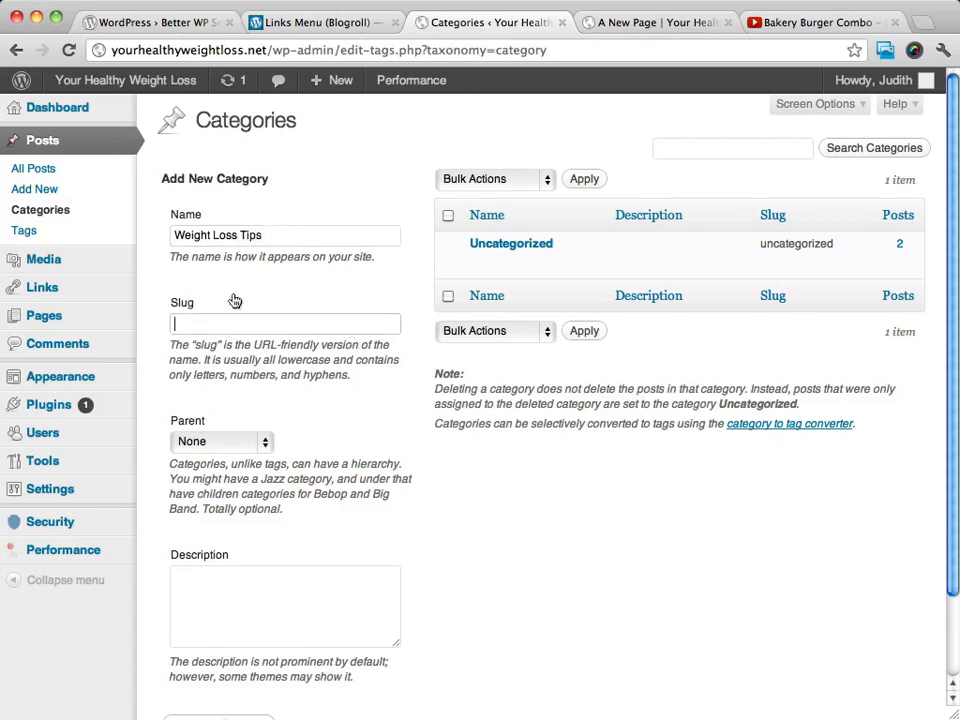
pyautogui.scroll(-2, 236, 300)
pyautogui.scroll(-2, 235, 293)
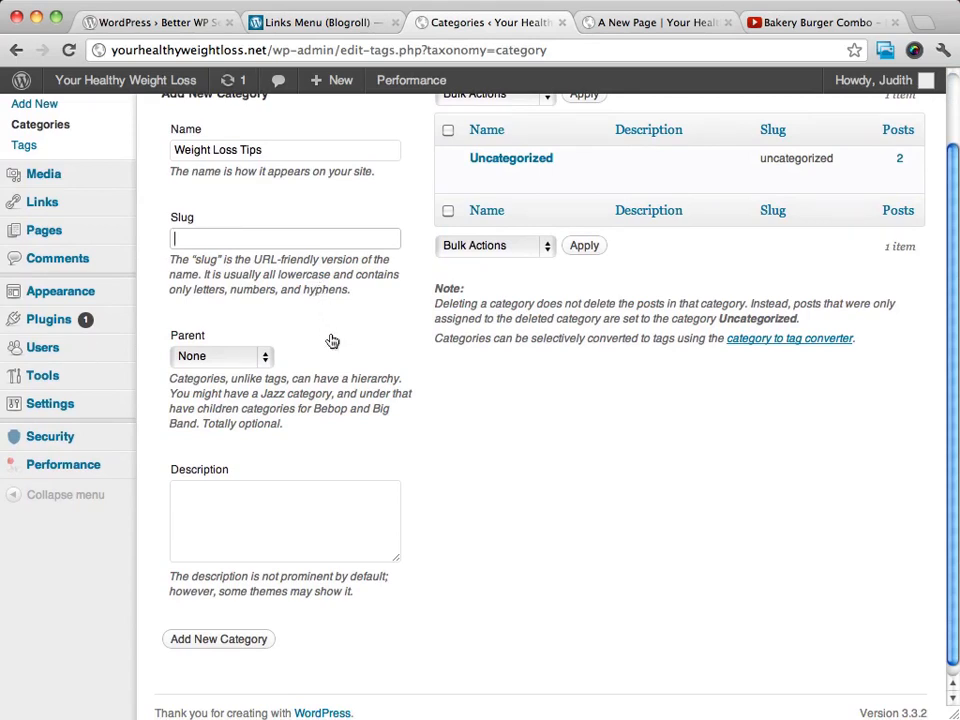
pyautogui.scroll(-1, 333, 335)
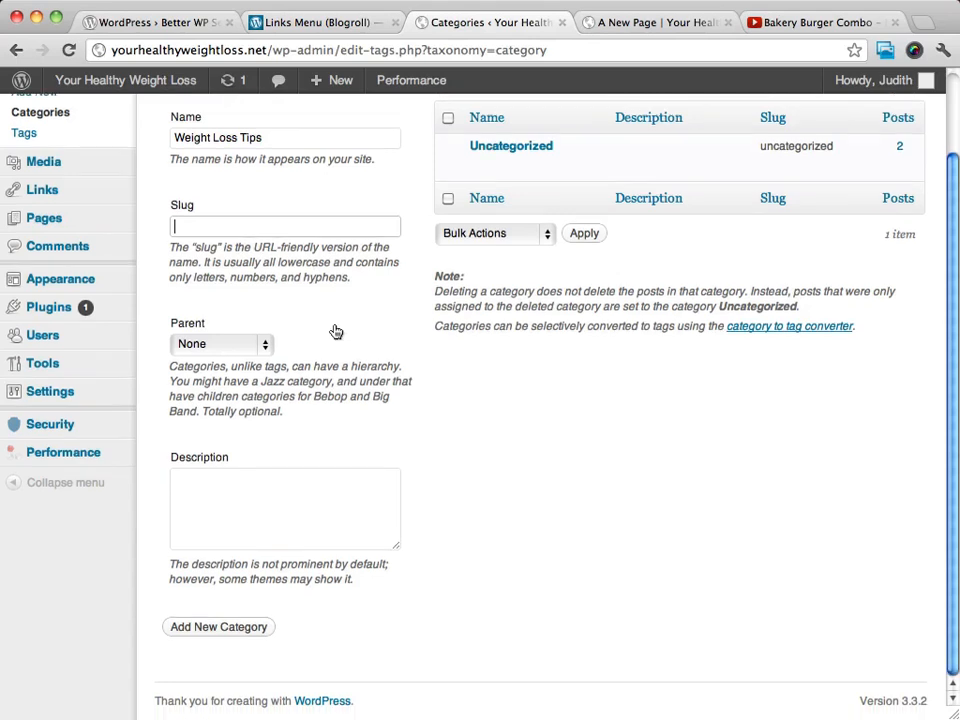
pyautogui.click(238, 491)
pyautogui.click(250, 140)
pyautogui.tripleClick(250, 140)
pyautogui.press('super+c')
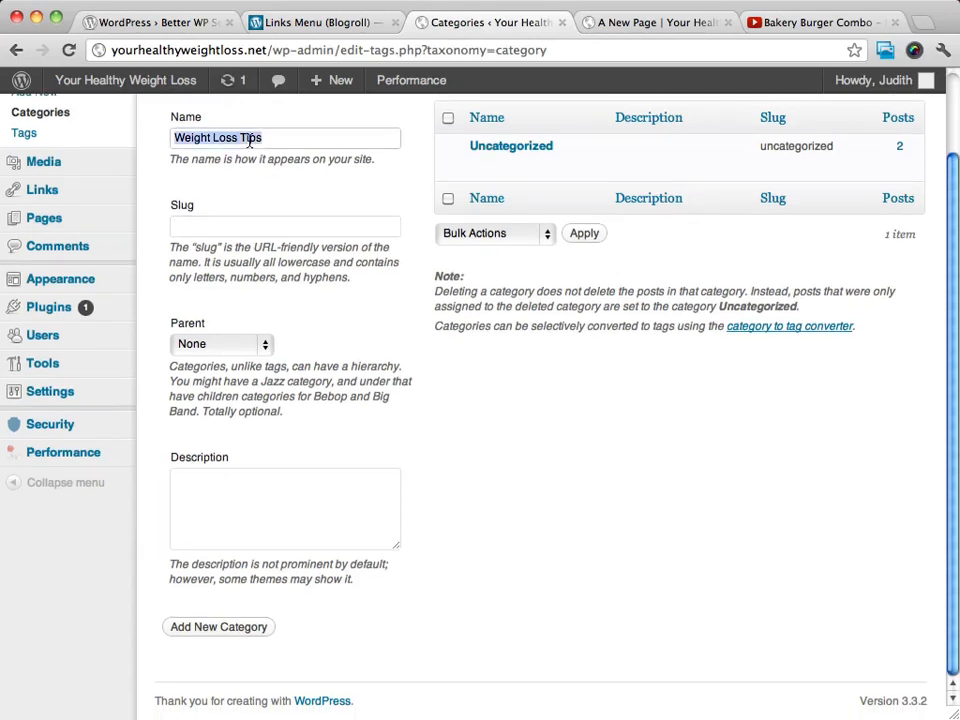
pyautogui.click(230, 489)
pyautogui.press('super+v')
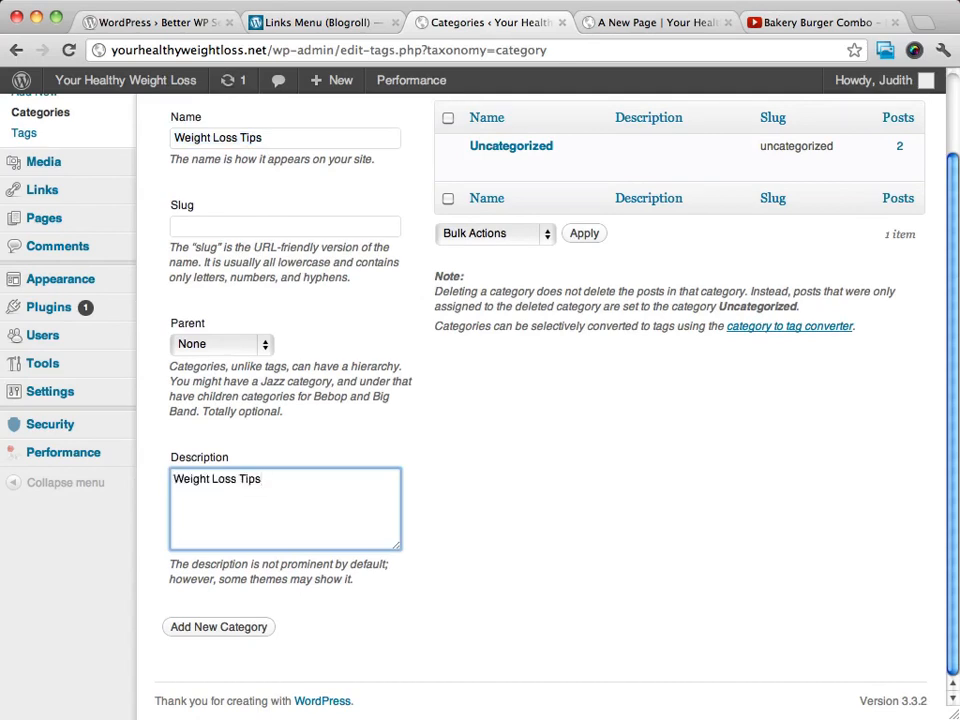
pyautogui.write('and Tricks')
pyautogui.click(221, 627)
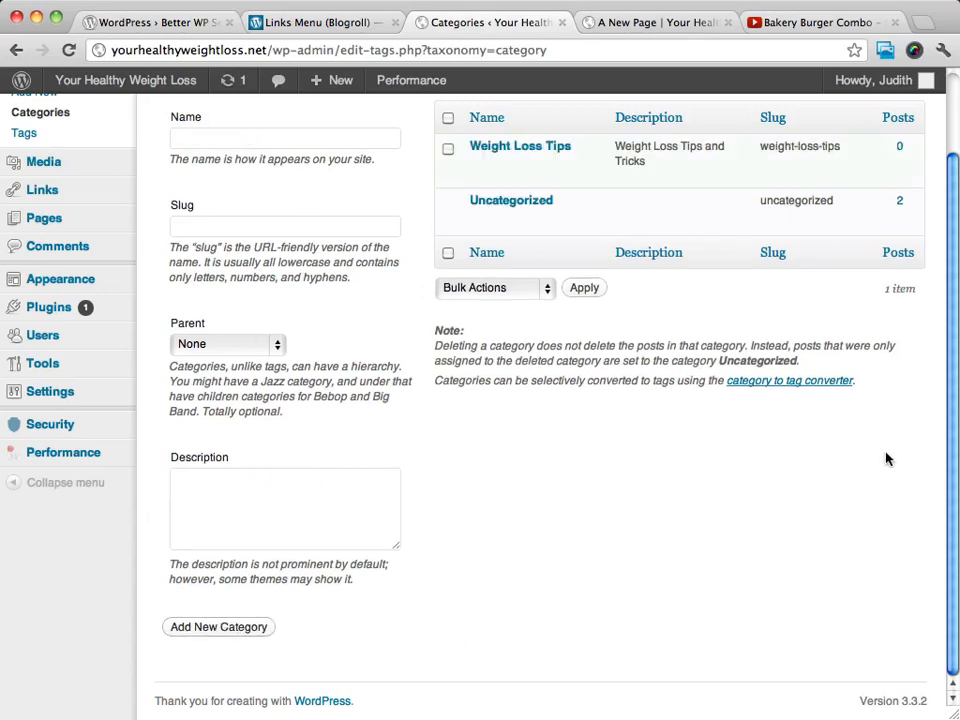
# - Open the post "A New Post" for editing from the list of all posts
pyautogui.scroll(3, 793, 386)
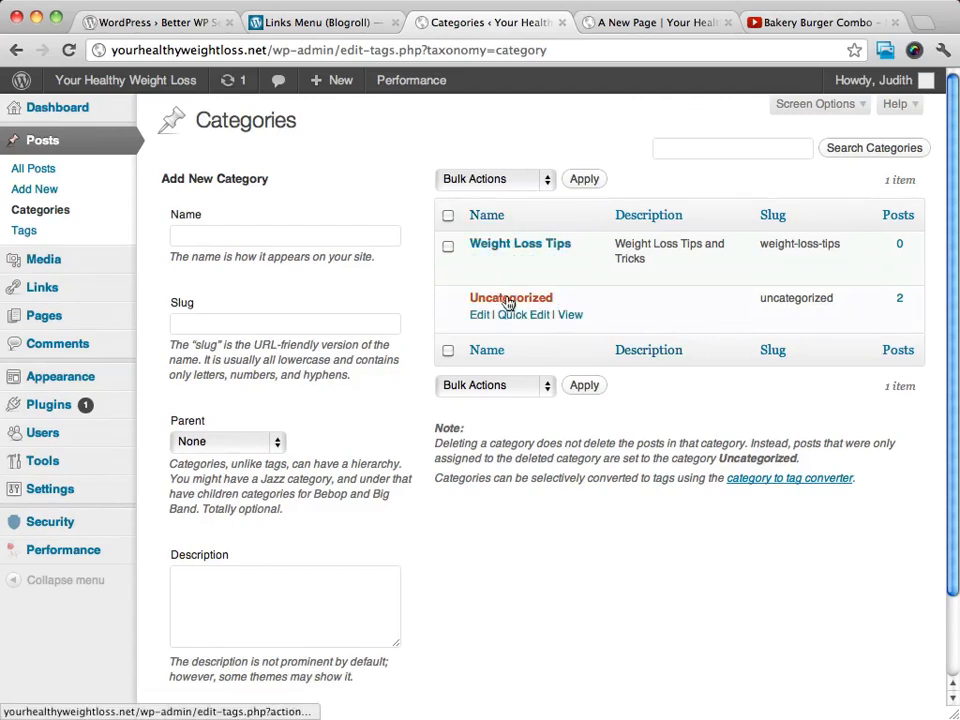
pyautogui.click(279, 241)
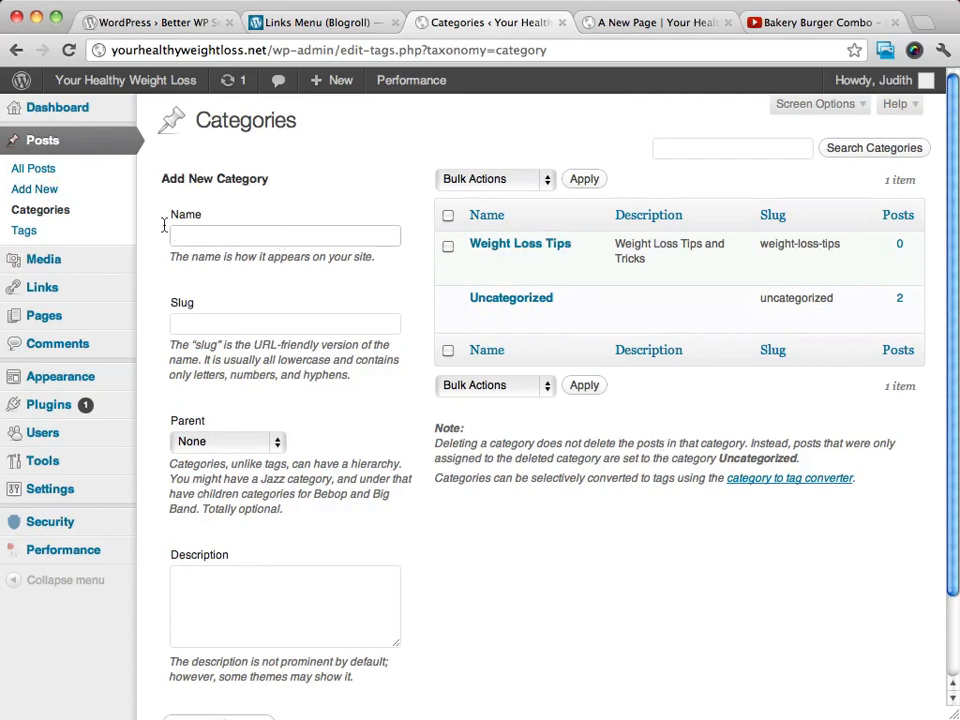
pyautogui.click(38, 172)
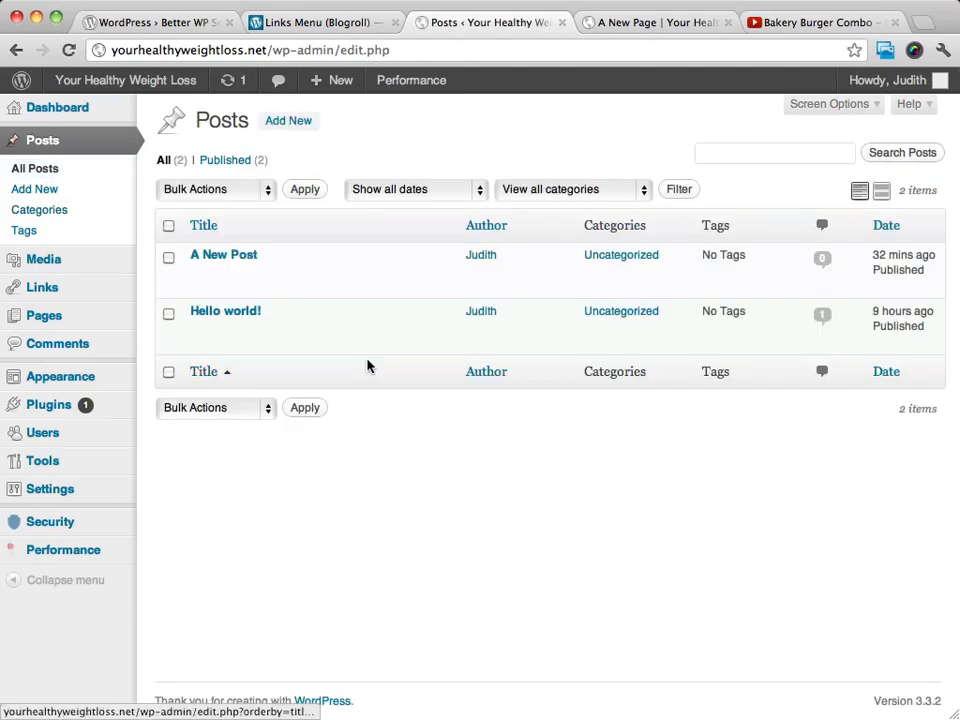
pyautogui.click(226, 256)
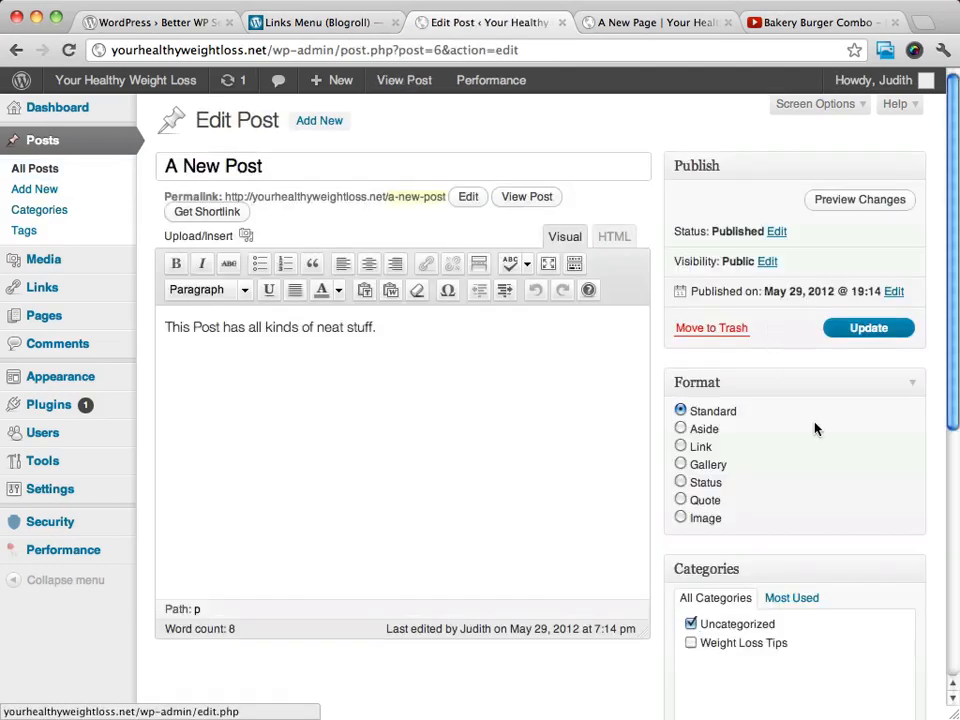
# - Reassign the post from Uncategorized to the Weight Loss Tips category and update the post
pyautogui.scroll(-5, 818, 426)
pyautogui.scroll(-2, 816, 423)
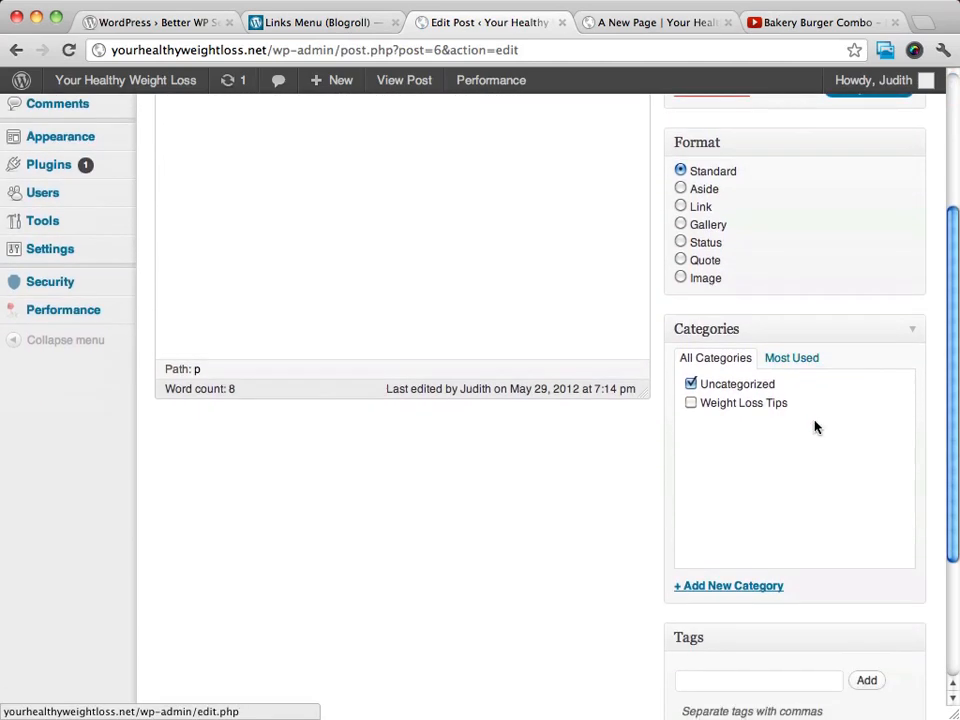
pyautogui.click(690, 385)
pyautogui.scroll(-6, 799, 426)
pyautogui.scroll(8, 580, 517)
pyautogui.scroll(5, 580, 517)
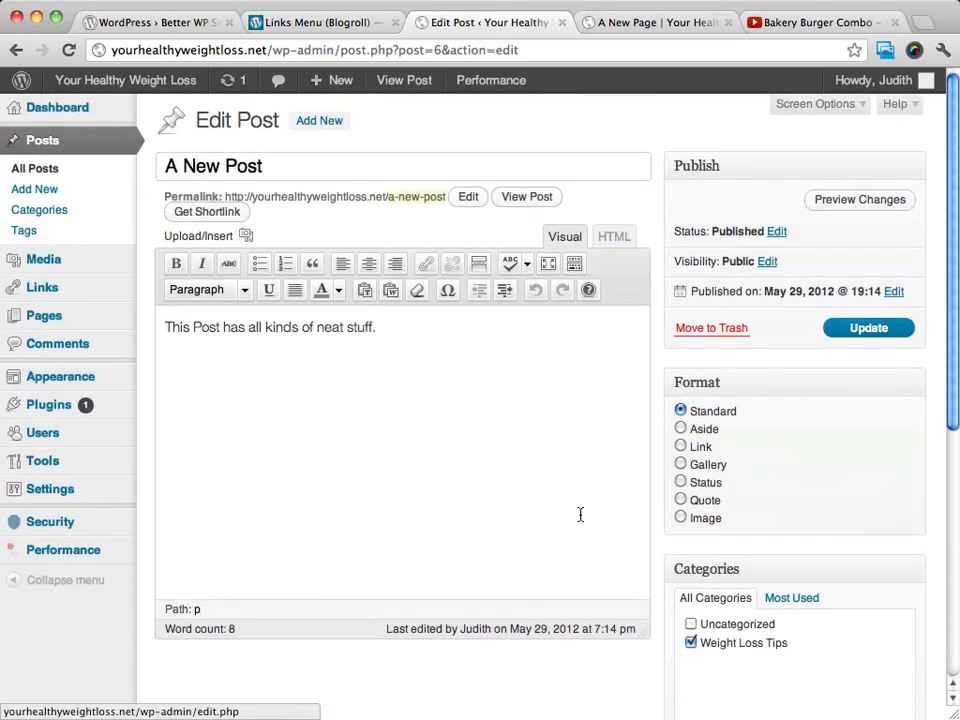
pyautogui.click(852, 329)
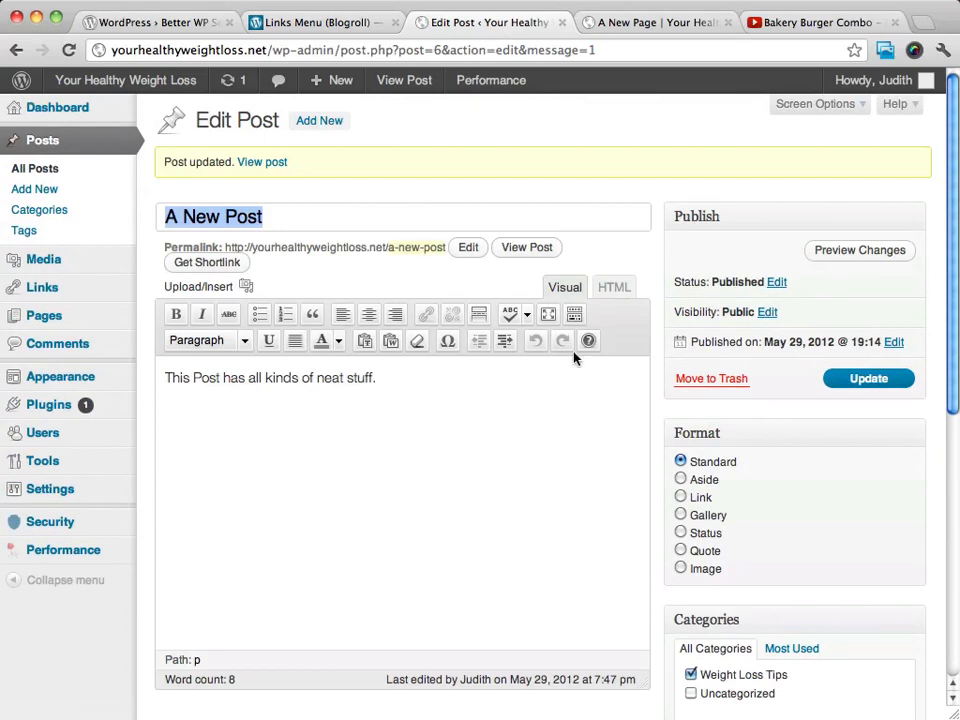
pyautogui.scroll(-5, 572, 372)
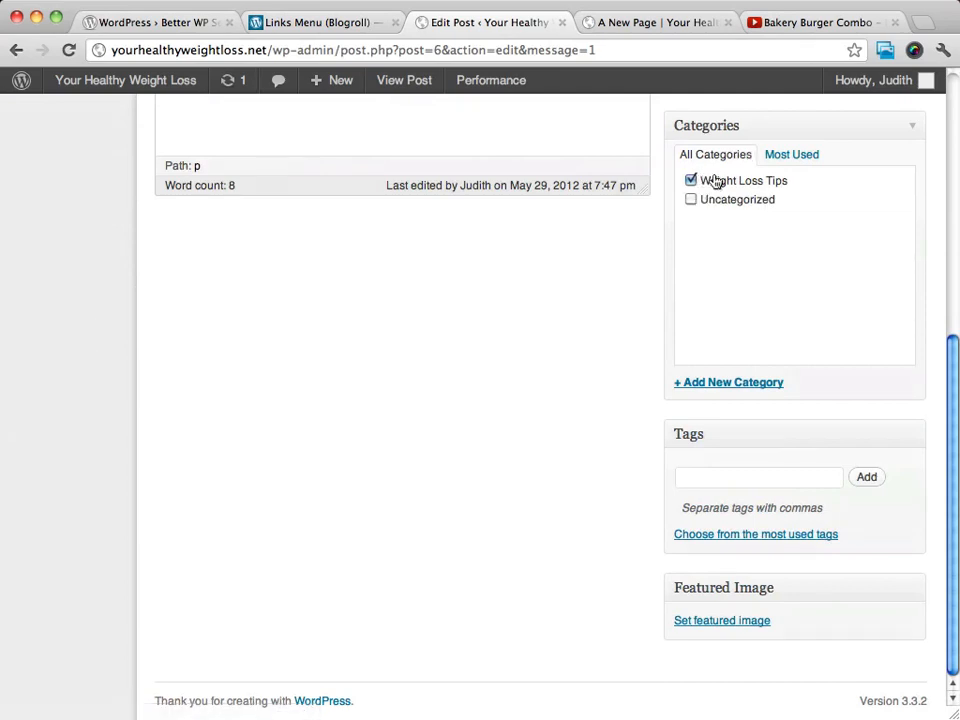
pyautogui.scroll(5, 697, 285)
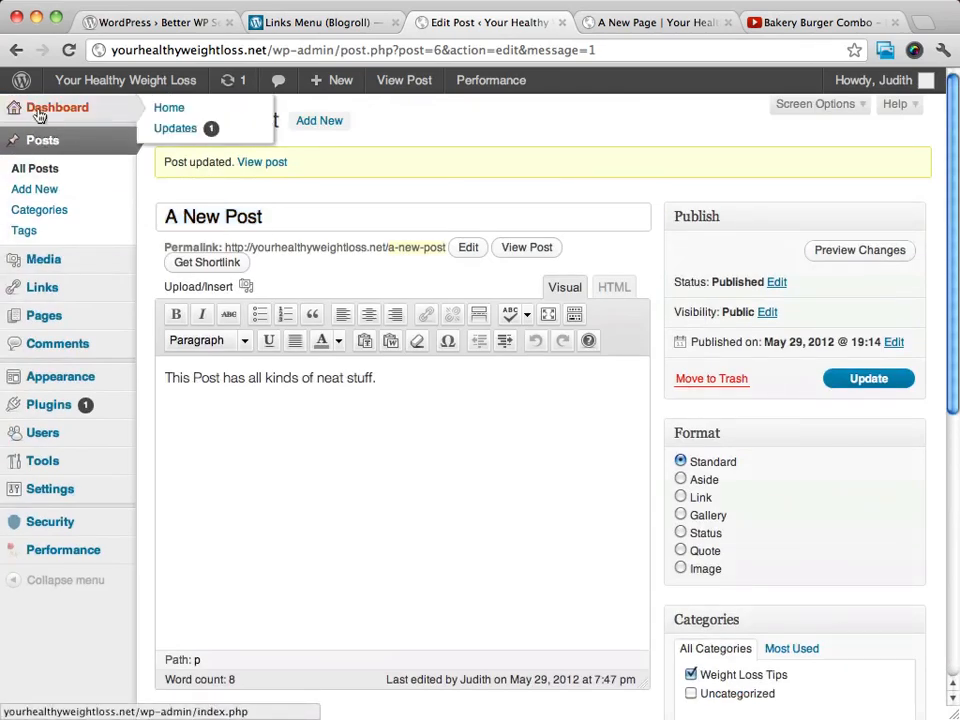
# - Add the Categories widget to the Main Sidebar below the Links widget
pyautogui.click(30, 110)
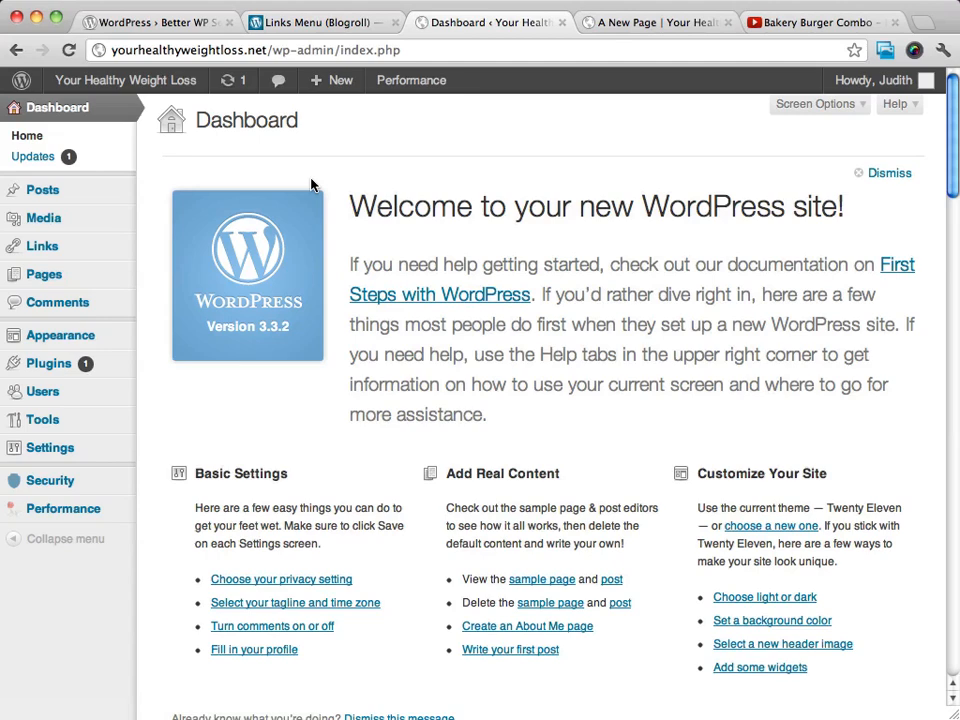
pyautogui.moveTo(28, 340)
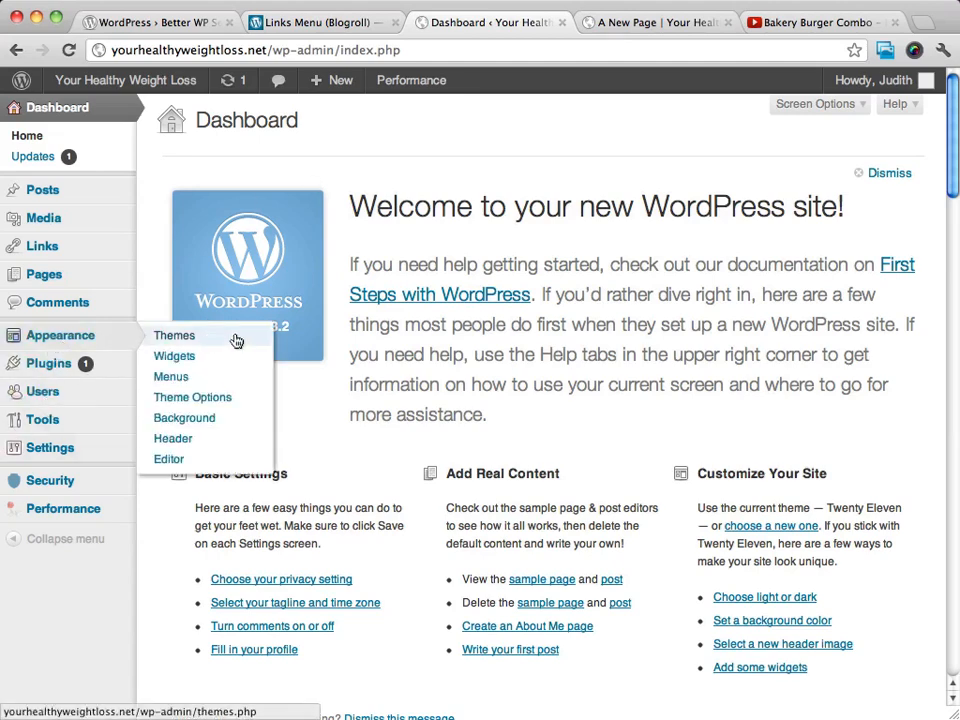
pyautogui.click(172, 357)
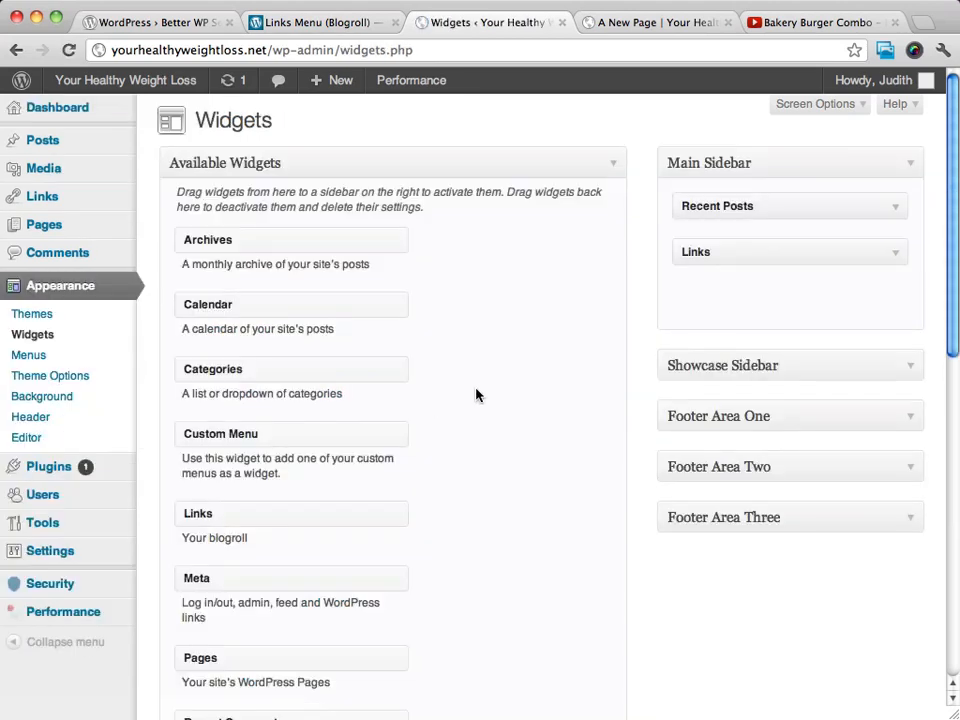
pyautogui.scroll(-1, 476, 395)
pyautogui.moveTo(197, 354); pyautogui.dragTo(716, 279)
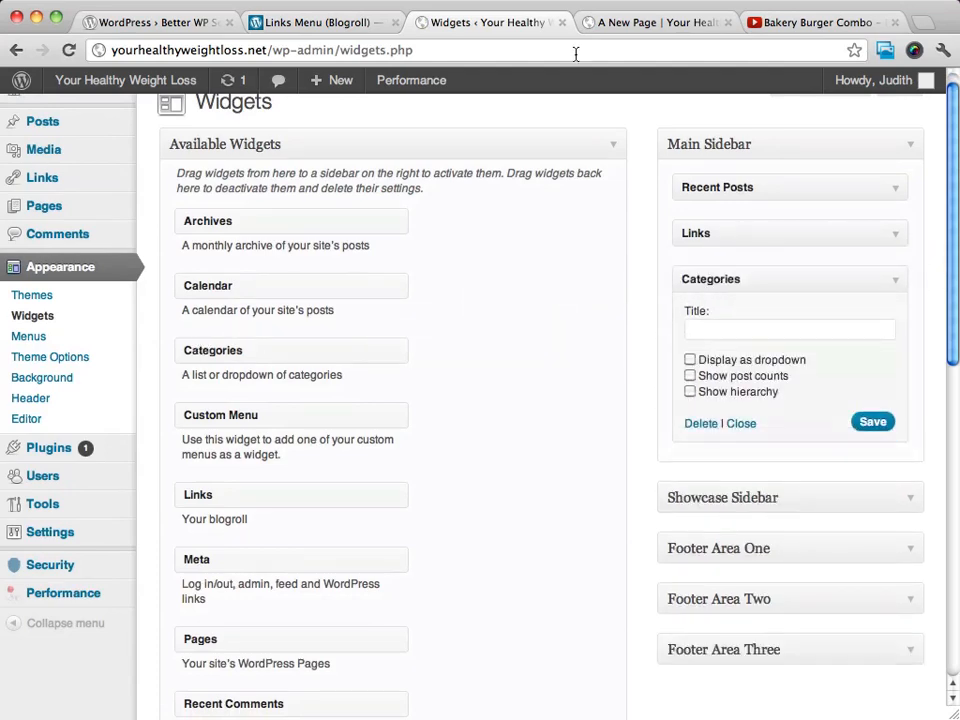
# - Reload the site's "A New Page" and check its sidebar for the category list
pyautogui.click(615, 21)
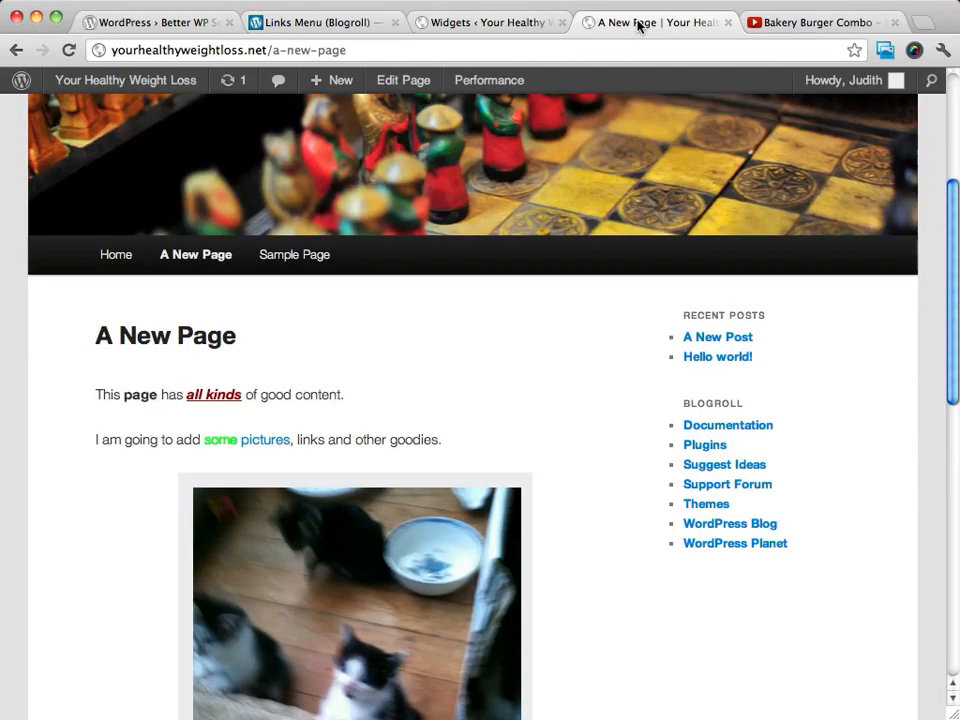
pyautogui.click(70, 51)
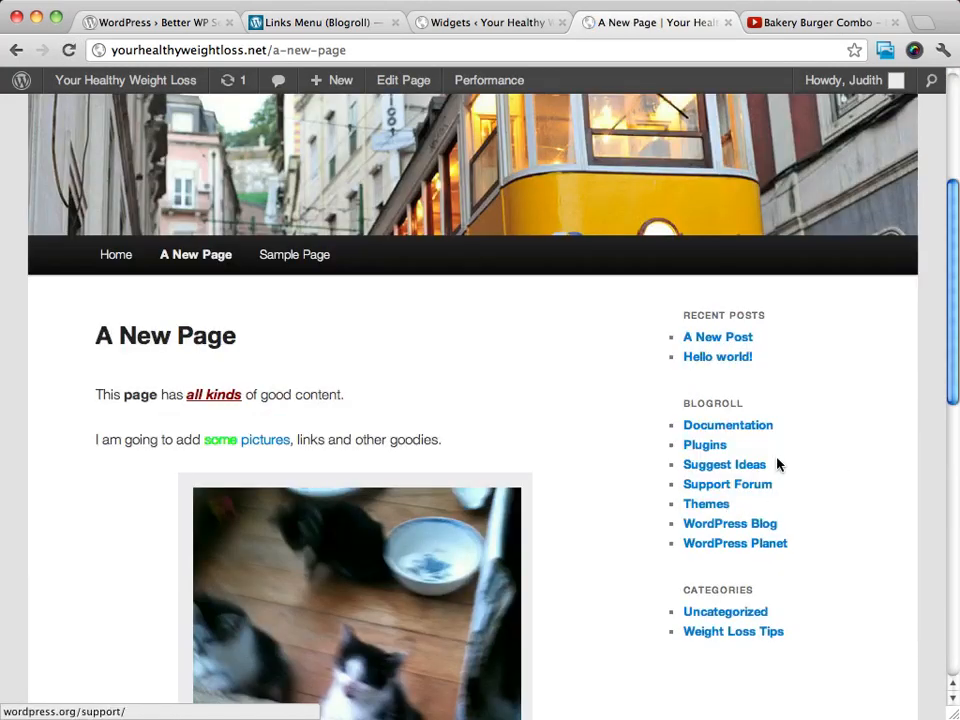
pyautogui.scroll(-2, 778, 464)
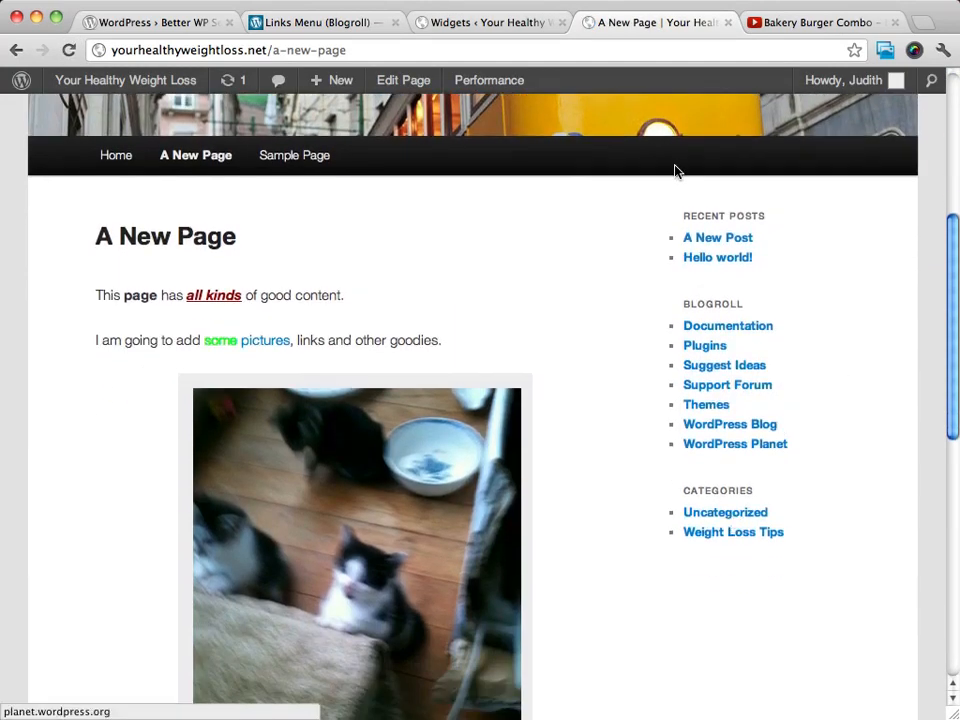
# - Open the Uncategorized category for editing and change its name to "Weight Loss Secrets"
pyautogui.click(473, 22)
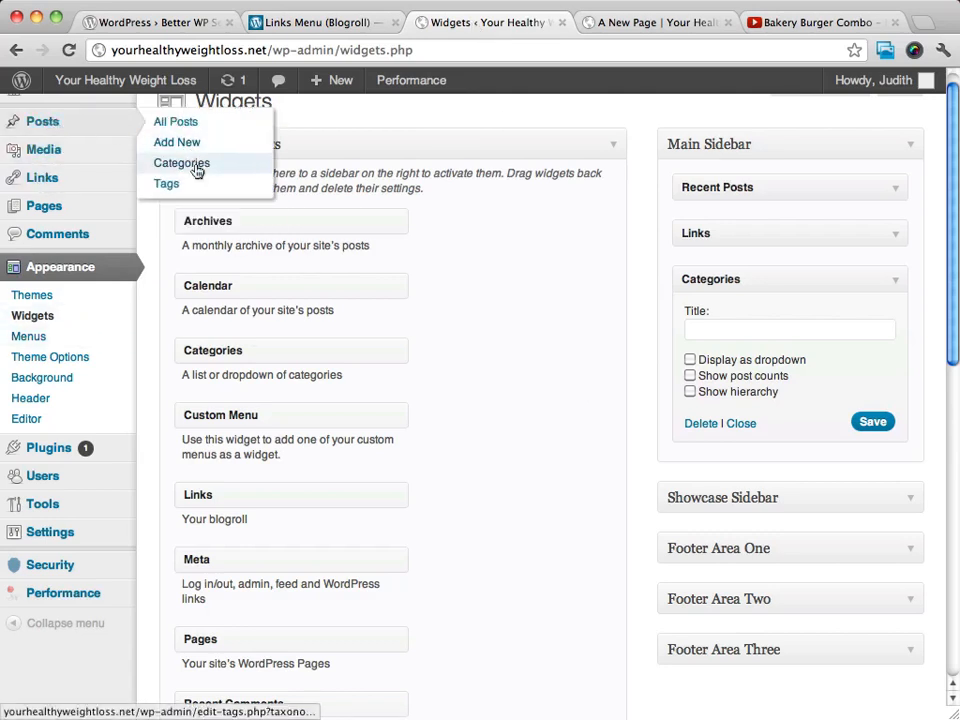
pyautogui.click(196, 166)
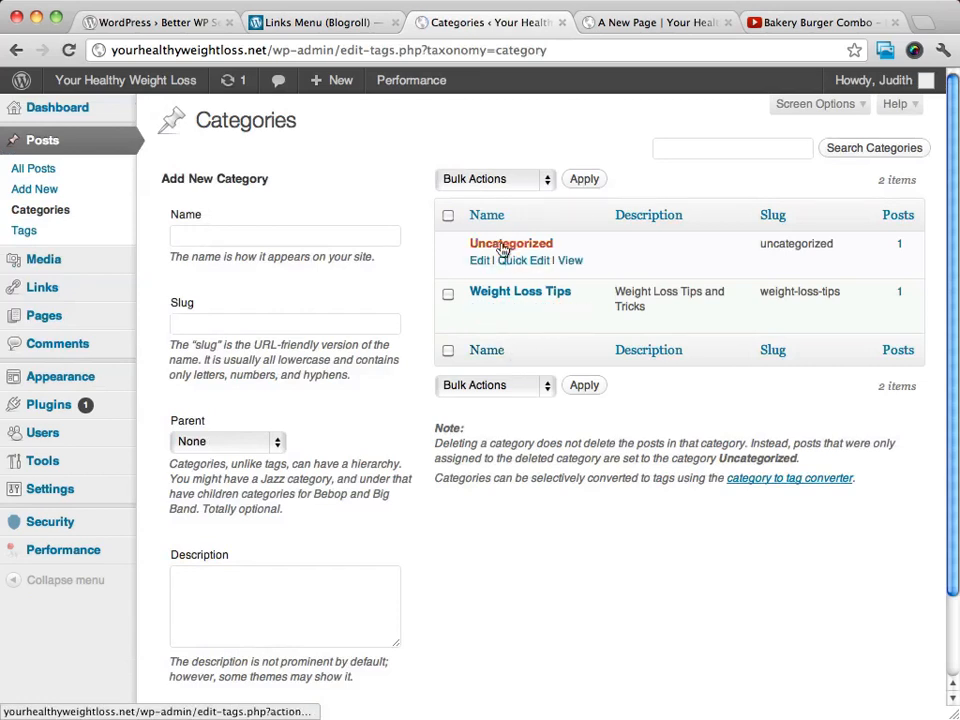
pyautogui.click(479, 261)
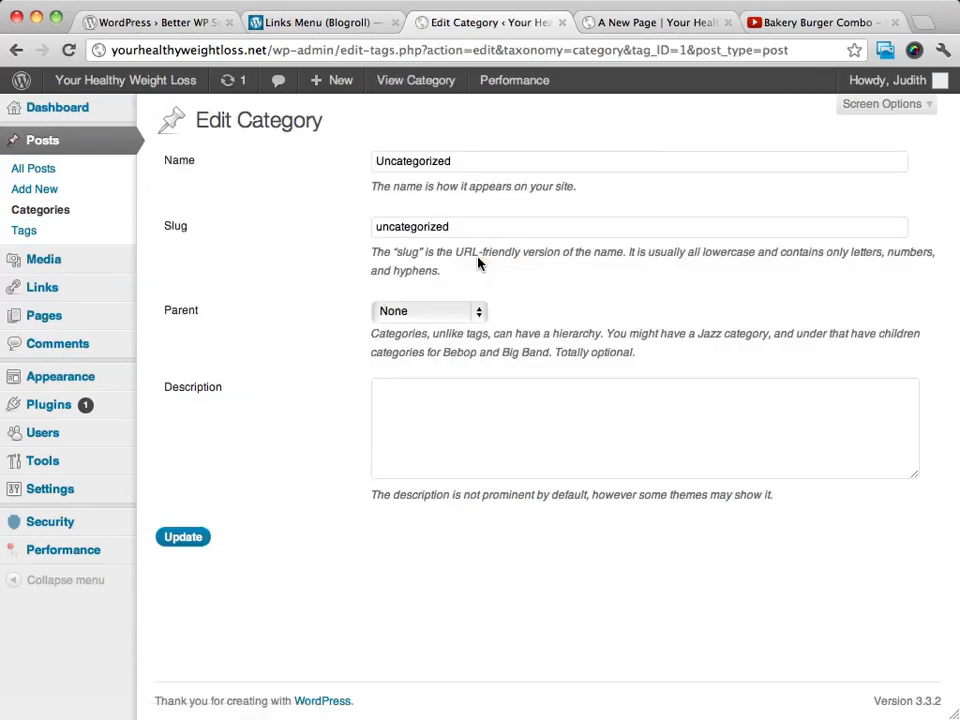
pyautogui.doubleClick(453, 162)
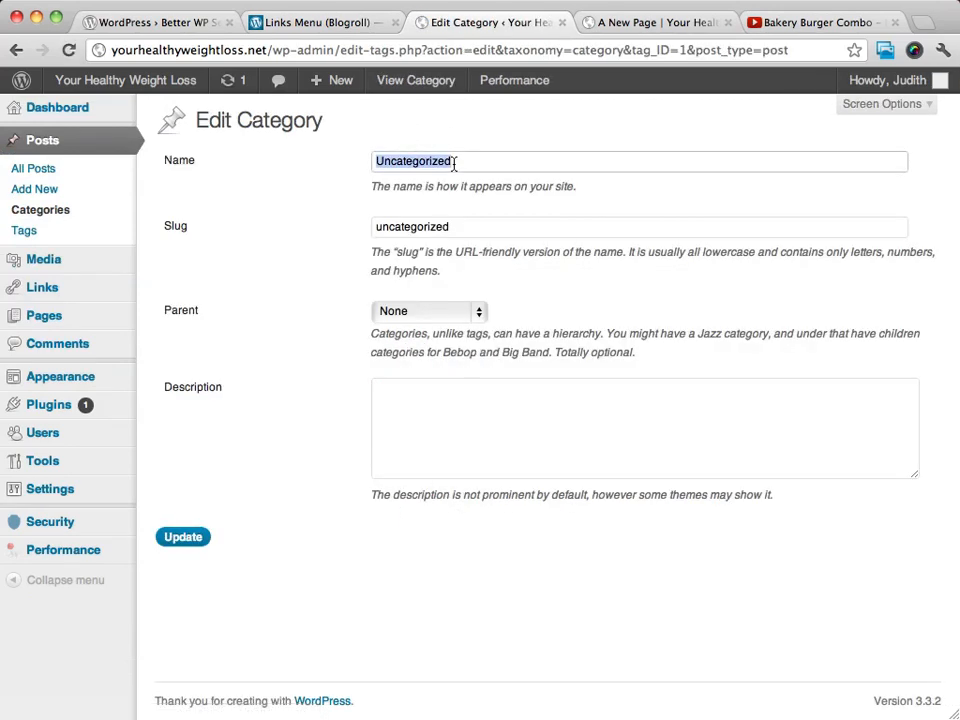
pyautogui.write('Wei')
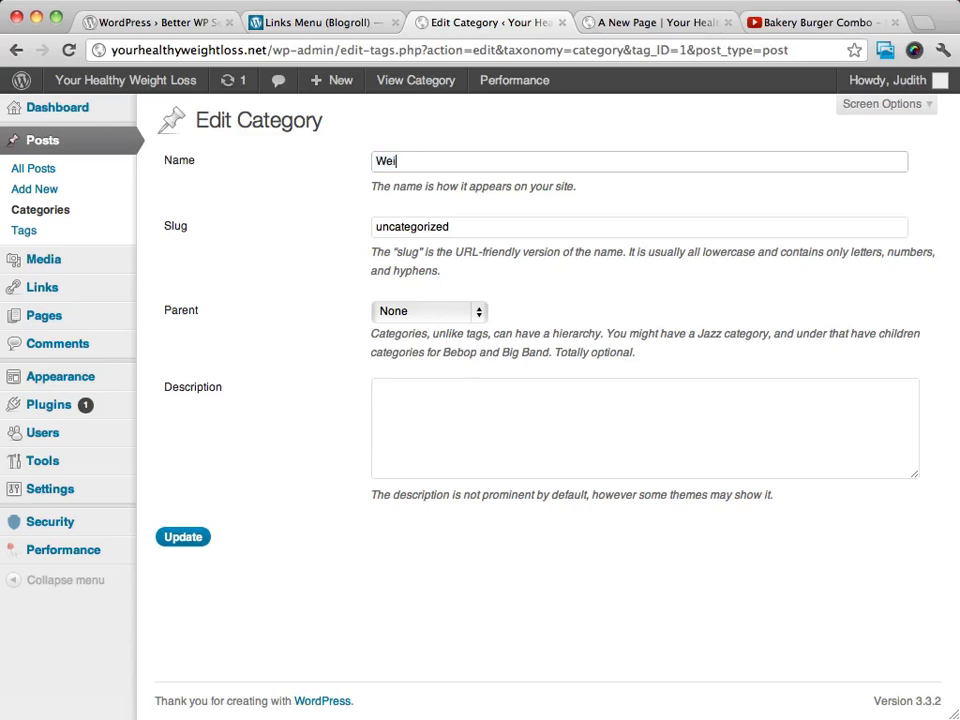
pyautogui.write('ght Loss Secrets')
# - Set the category's slug to "weight-loss-secrets"
pyautogui.doubleClick(440, 228)
pyautogui.write('wei')
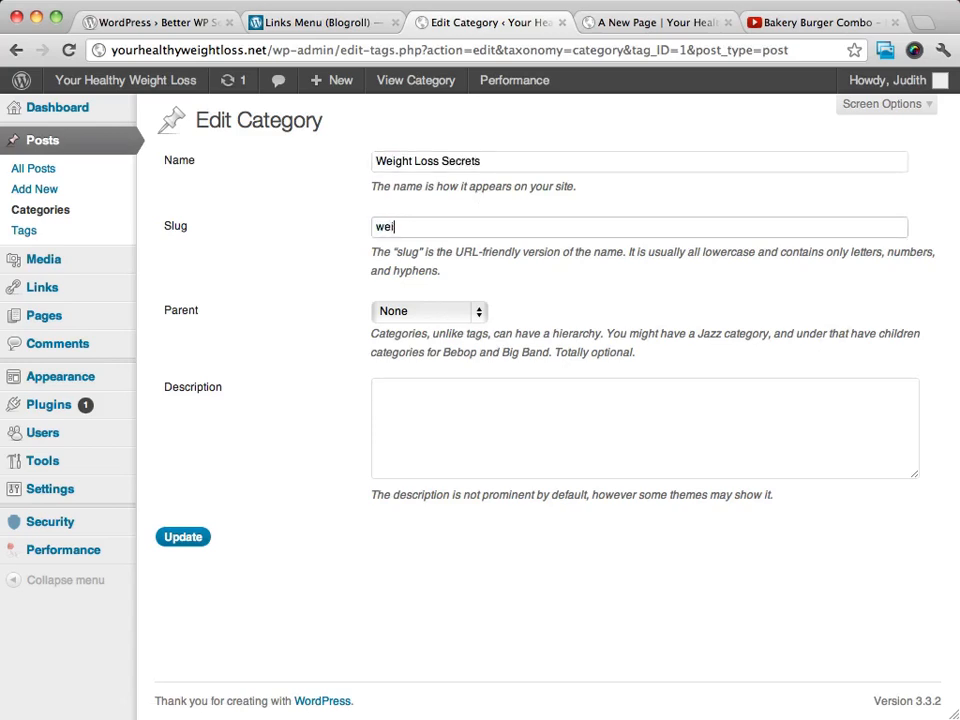
pyautogui.write('ght-loss-secrets')
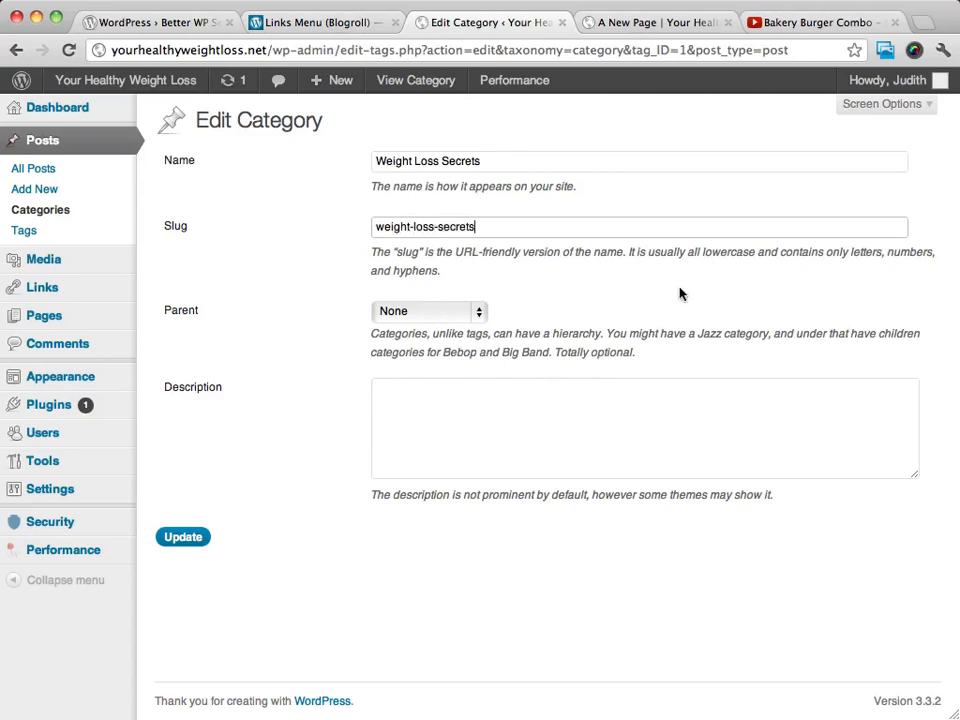
# - Copy the category name "Weight Loss Secrets" into the description and update the category
pyautogui.tripleClick(455, 160)
pyautogui.press('super+c')
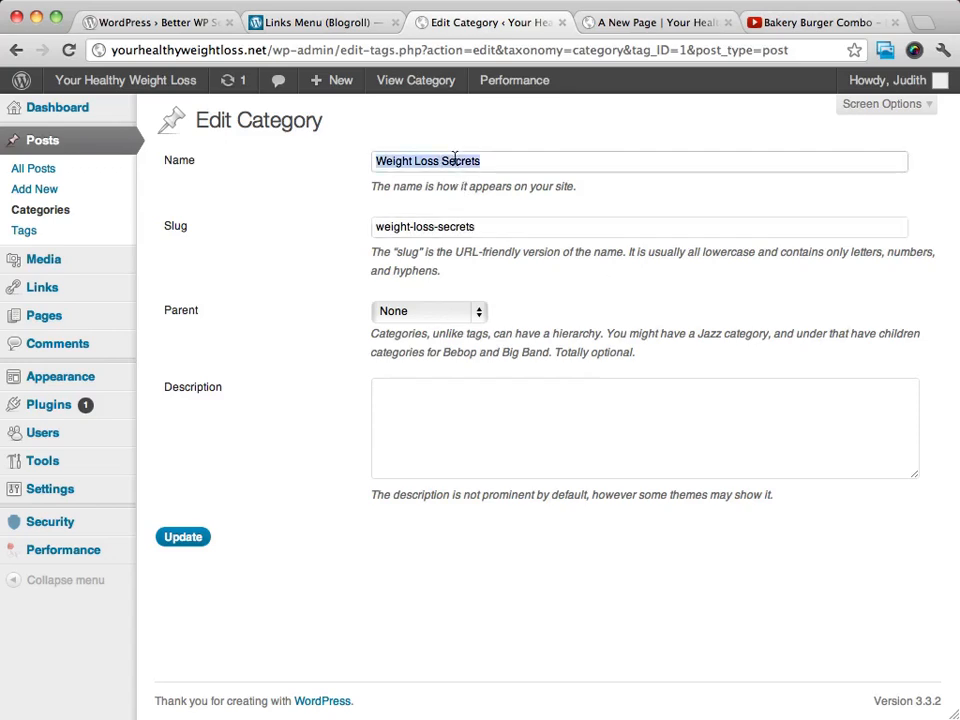
pyautogui.click(422, 396)
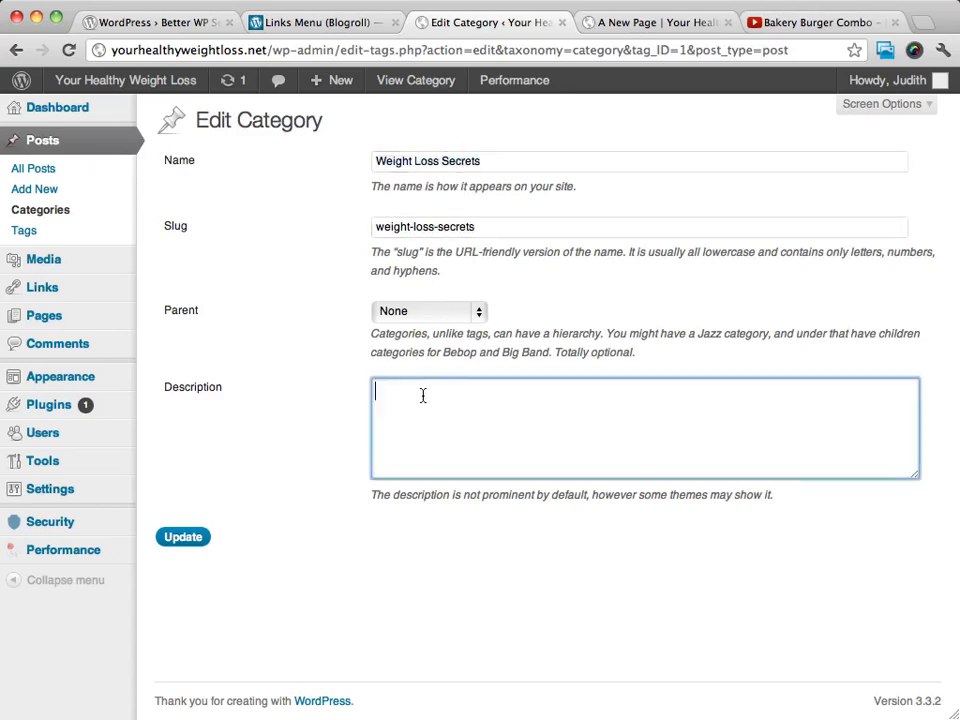
pyautogui.press('super+v')
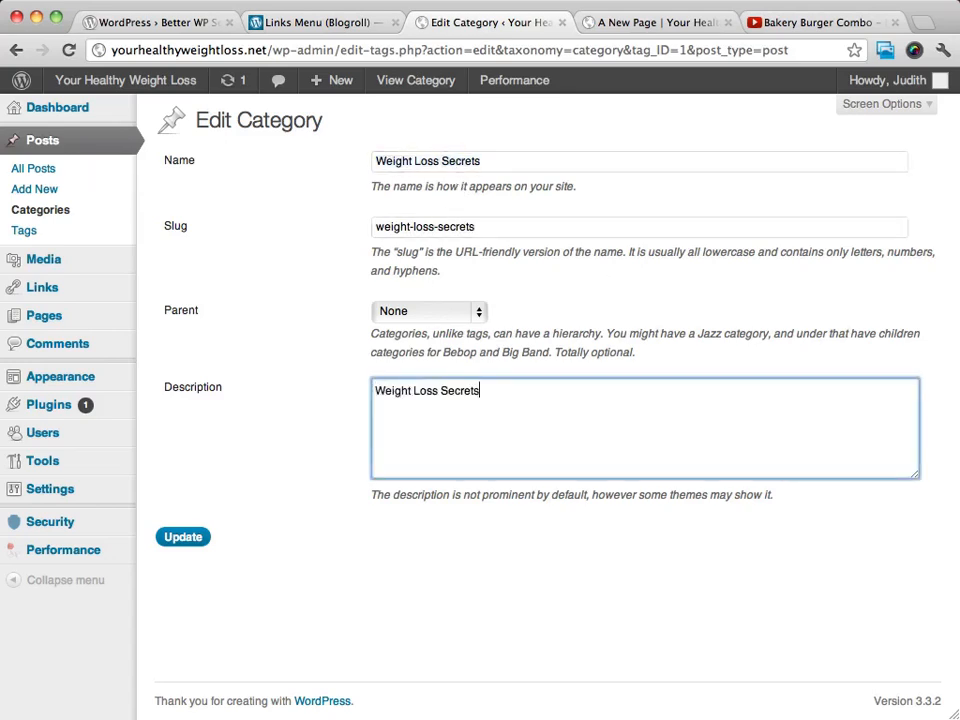
pyautogui.click(188, 538)
# - Reload the site's "A New Page", check its sidebar categories, and open the Weight Loss Tips archive to view its posts
pyautogui.click(660, 21)
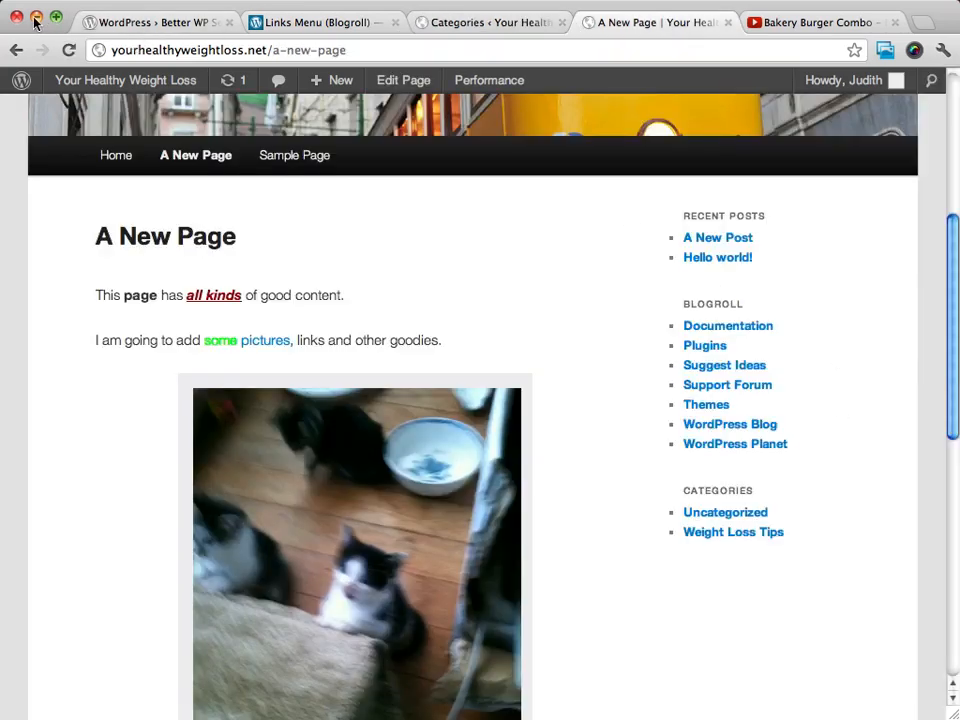
pyautogui.click(69, 50)
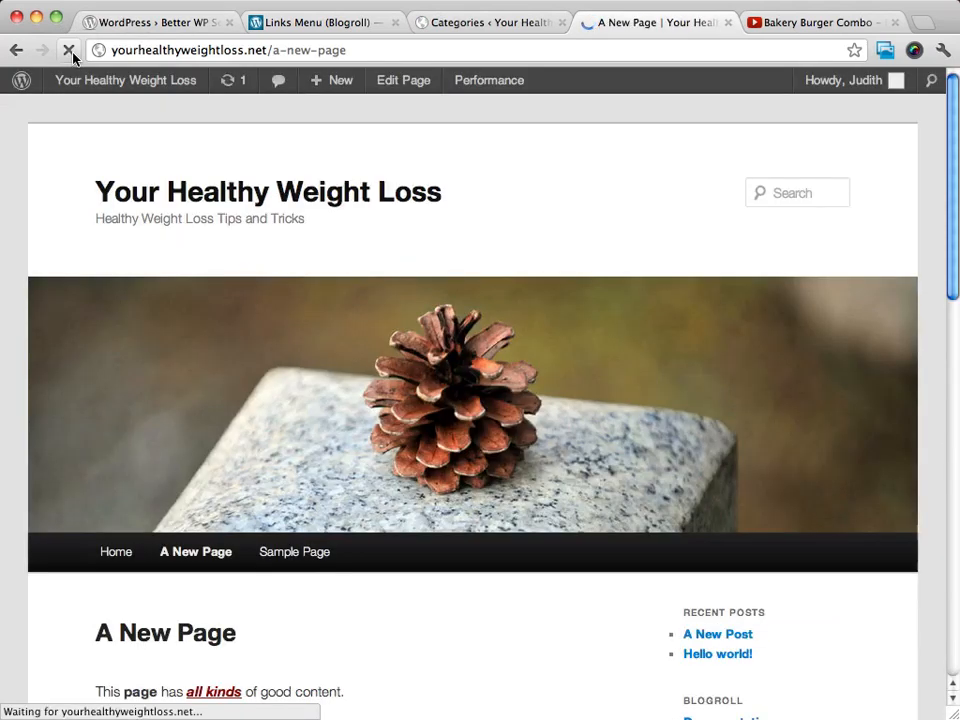
pyautogui.scroll(-1, 838, 393)
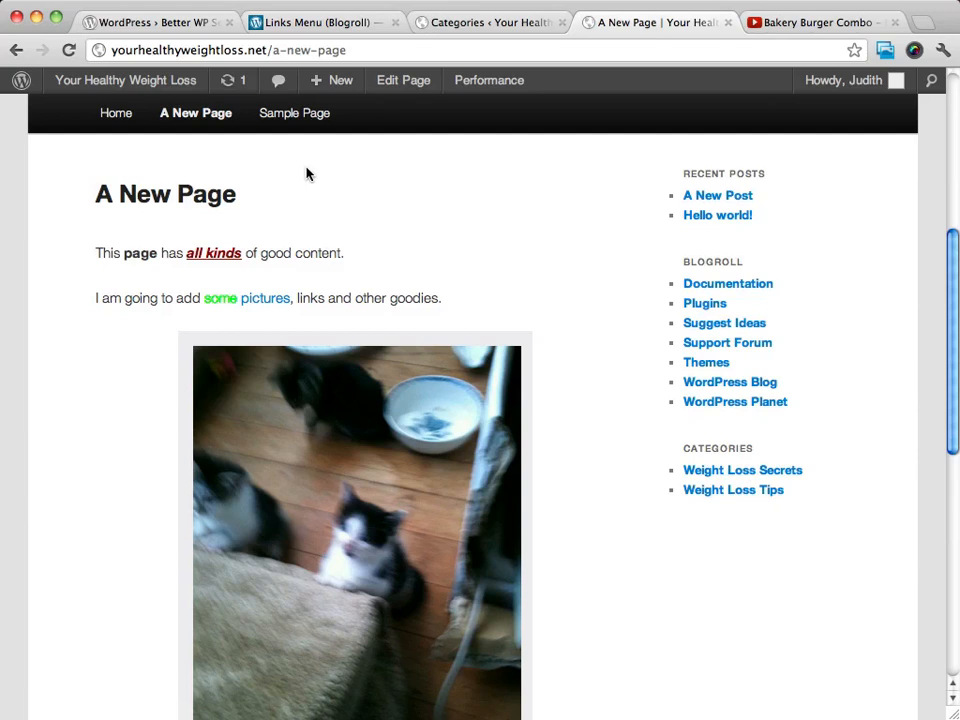
pyautogui.click(727, 490)
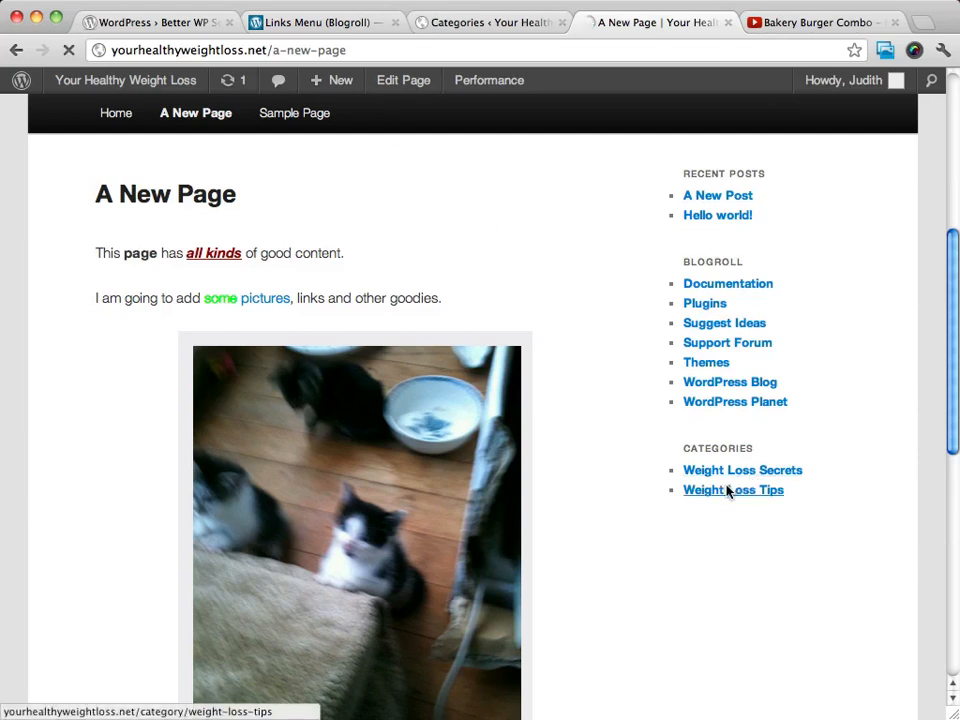
pyautogui.scroll(-5, 675, 296)
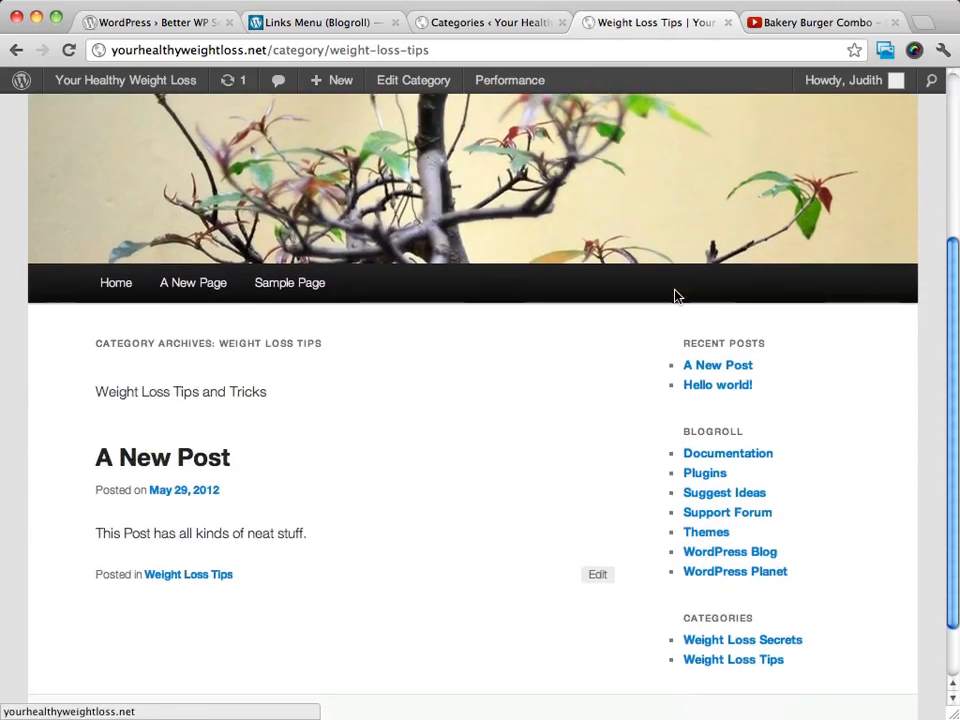